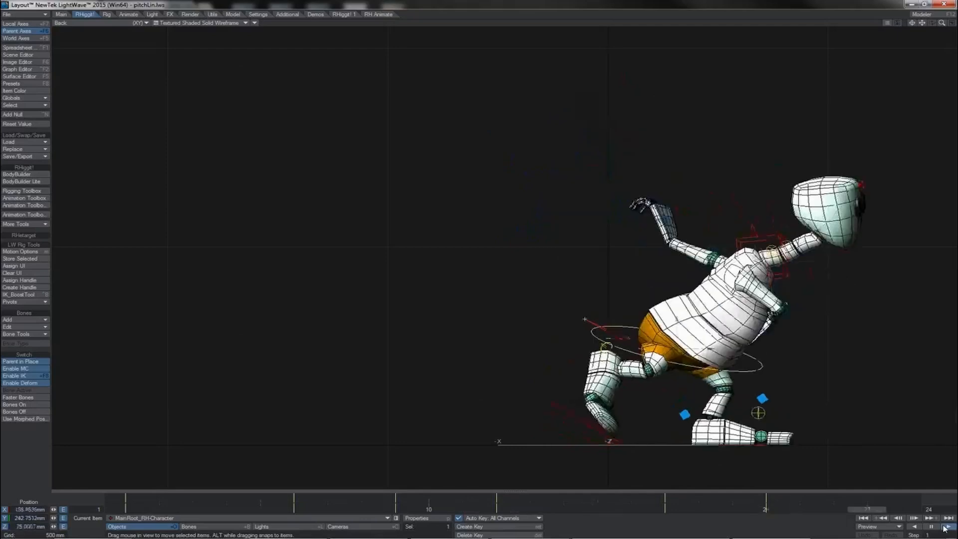
Stop the playback and open the Graph Editor with the MainRoot_RH-Character X, Y and Z position channels selected
{"action": "left_click", "coordinate": [930, 527]}
{"action": "left_click", "coordinate": [930, 527]}
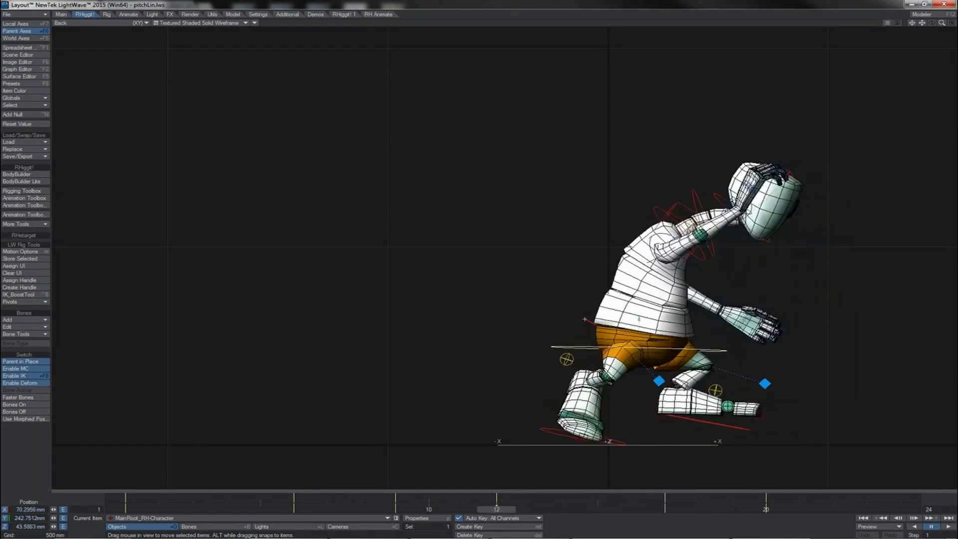
{"action": "key", "text": "ctrl+F2"}
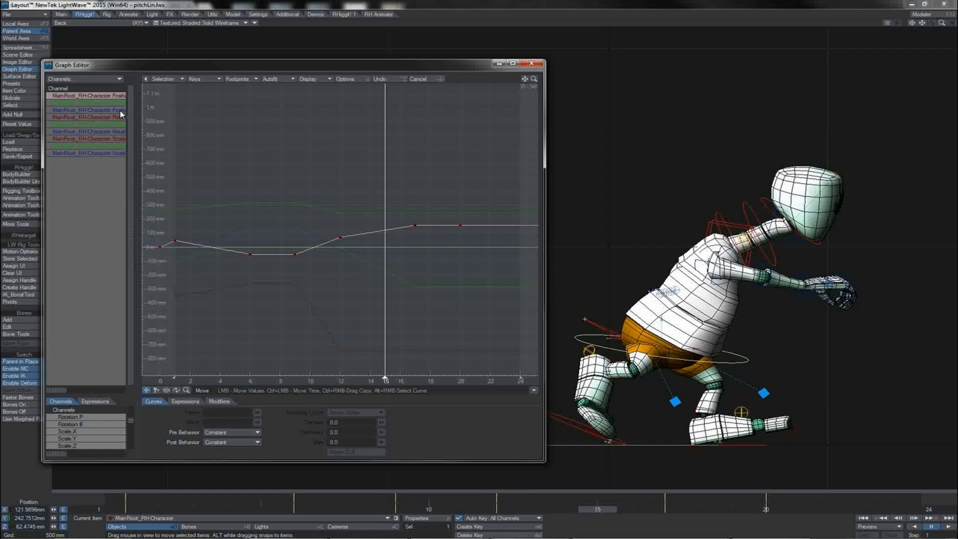
{"action": "left_click", "coordinate": [120, 110], "text": "shift"}
Set the main root's position keys from frame 9 onward to the TCB Spline incoming curve
{"action": "left_click_drag", "start_coordinate": [476, 198], "coordinate": [288, 272]}
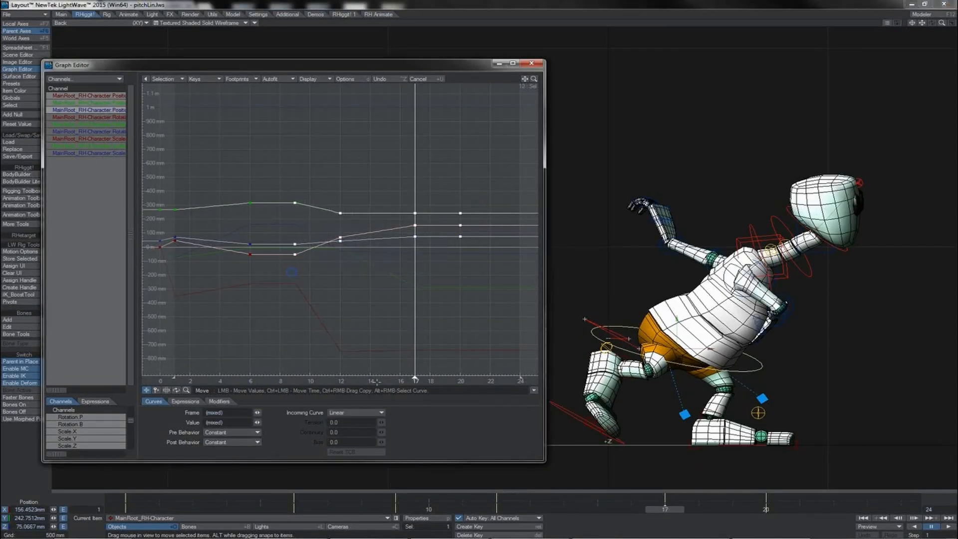
{"action": "left_click", "coordinate": [373, 413]}
{"action": "left_click", "coordinate": [374, 393]}
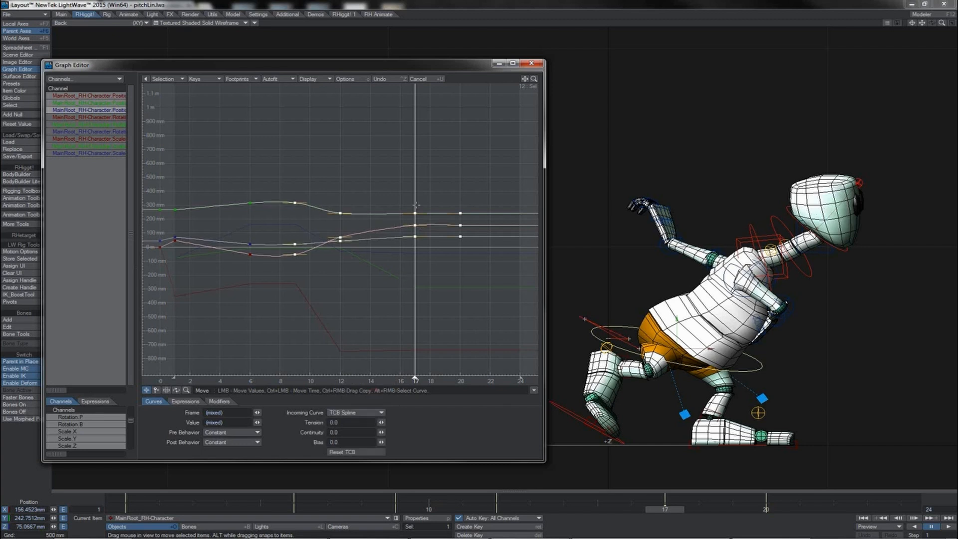
Raise the tension of the frame 17 position keys and set the frame 12 X position key's tension to -0.415
{"action": "left_click_drag", "start_coordinate": [421, 202], "coordinate": [408, 250]}
{"action": "left_click_drag", "start_coordinate": [381, 422], "coordinate": [396, 422]}
{"action": "key", "text": "a"}
{"action": "left_click", "coordinate": [370, 271]}
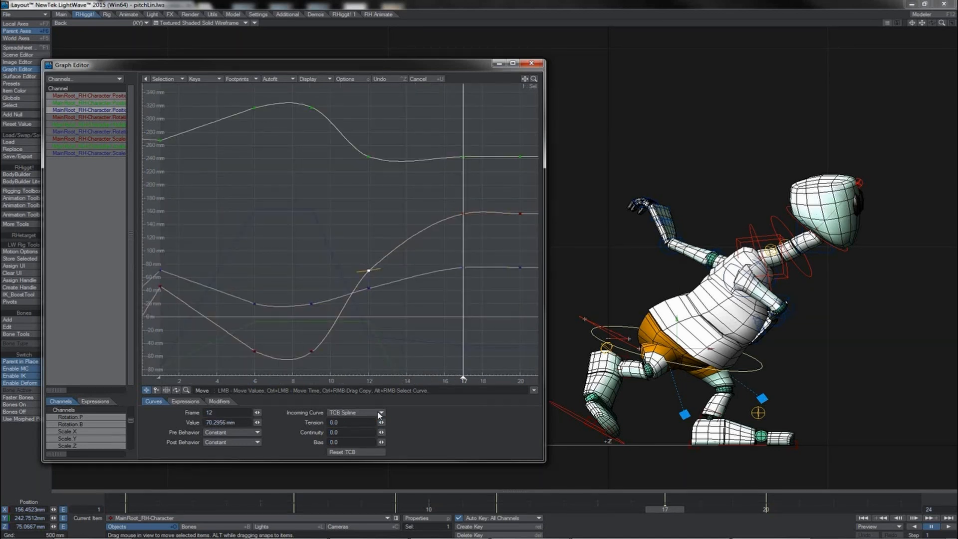
{"action": "left_click_drag", "start_coordinate": [381, 422], "coordinate": [368, 422]}
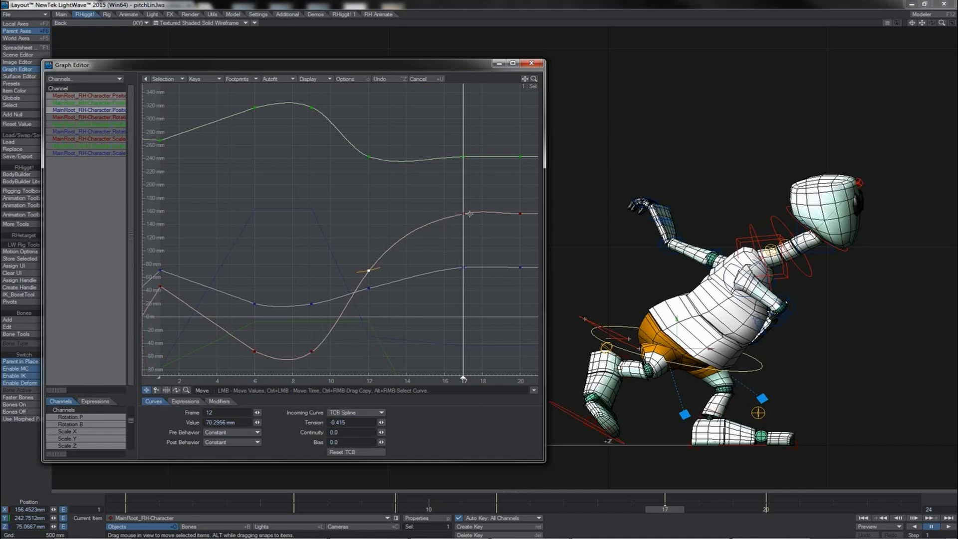
Lower the tension of the main root's Z position key at frame 12
{"action": "mouse_move", "coordinate": [665, 507]}
{"action": "left_mouse_down"}
{"action": "mouse_move", "coordinate": [395, 506]}
{"action": "mouse_move", "coordinate": [496, 505]}
{"action": "left_mouse_up"}
{"action": "mouse_move", "coordinate": [369, 378]}
{"action": "left_mouse_down"}
{"action": "mouse_move", "coordinate": [462, 378]}
{"action": "mouse_move", "coordinate": [311, 378]}
{"action": "left_mouse_up"}
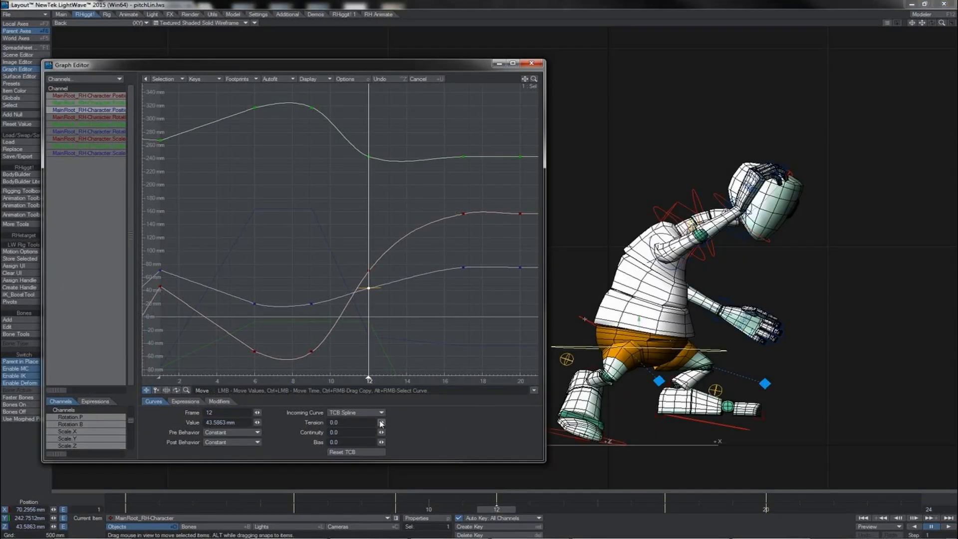
{"action": "left_click_drag", "start_coordinate": [381, 422], "coordinate": [349, 422]}
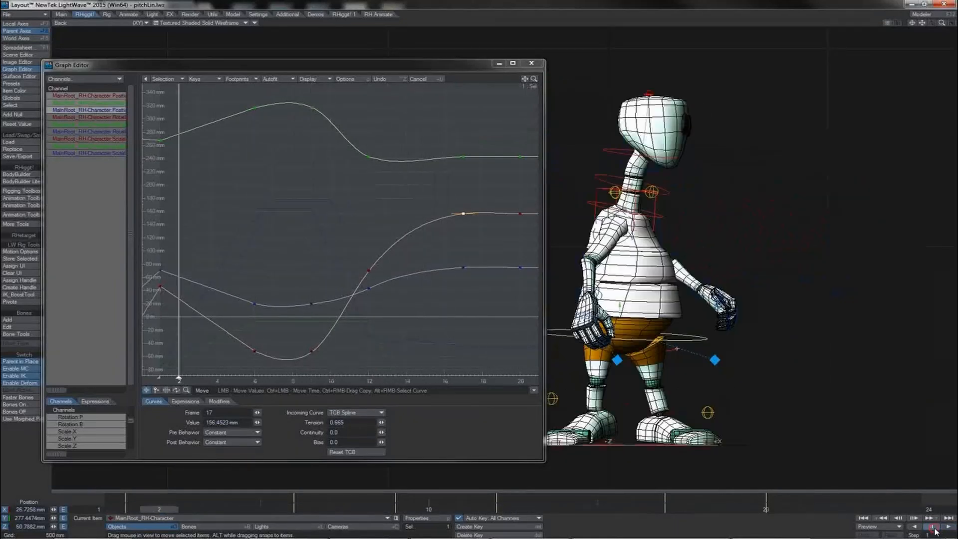
Change the X and Z position keys from frame 9 onward to Bezier Spline
{"action": "mouse_move", "coordinate": [614, 506]}
{"action": "left_mouse_down"}
{"action": "mouse_move", "coordinate": [496, 505]}
{"action": "mouse_move", "coordinate": [664, 506]}
{"action": "left_mouse_up"}
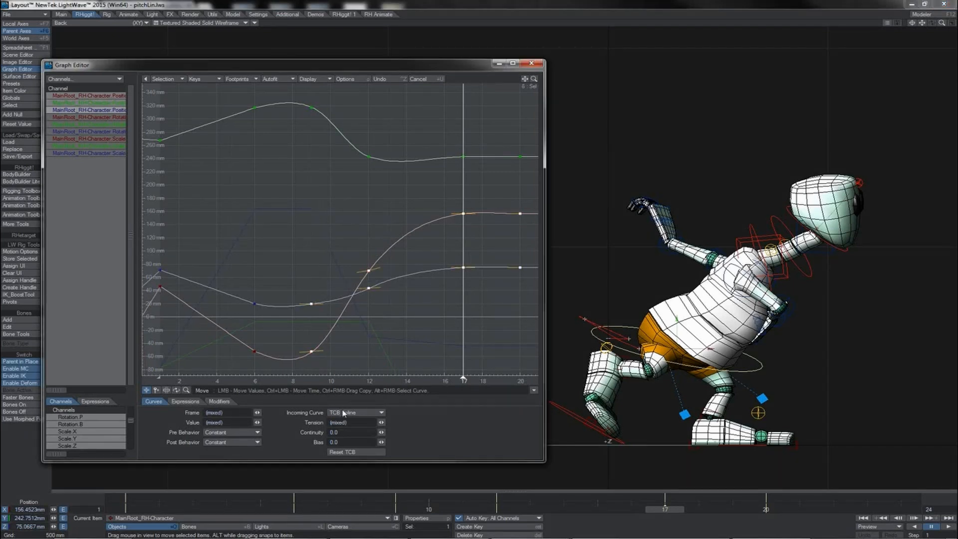
{"action": "left_click", "coordinate": [342, 412]}
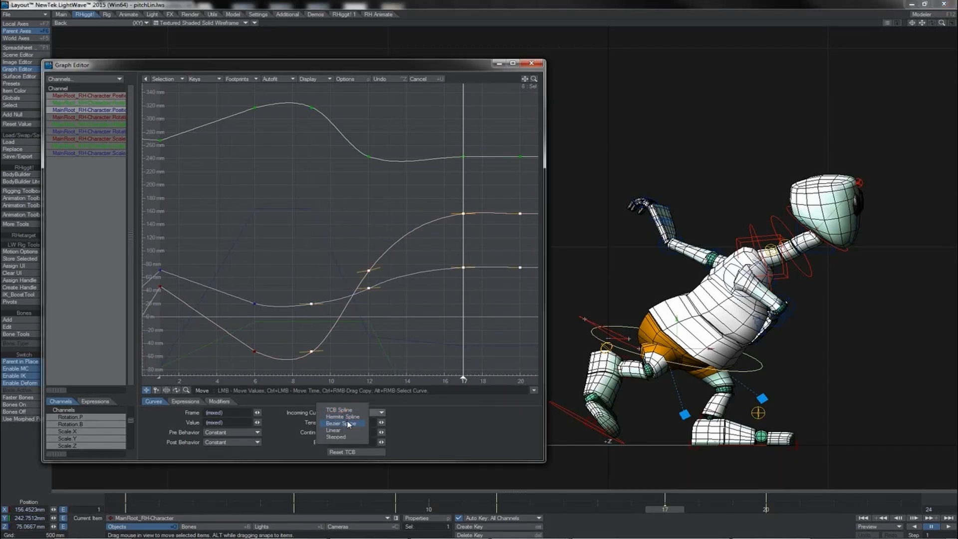
{"action": "left_click", "coordinate": [347, 423]}
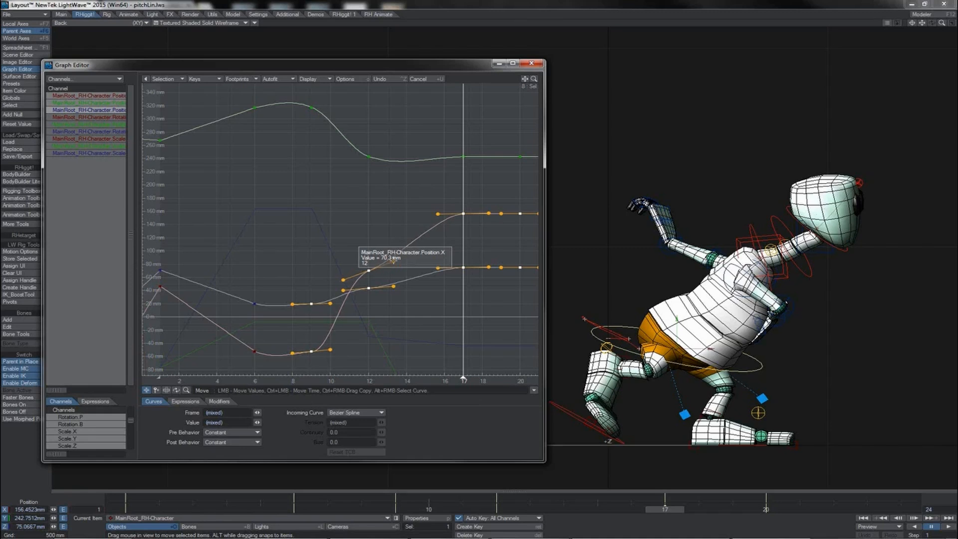
Steepen the X curve's Bezier handle at frame 12 and lengthen the incoming handle at frame 17 for a faster ease-in
{"action": "left_click_drag", "start_coordinate": [390, 252], "coordinate": [383, 228]}
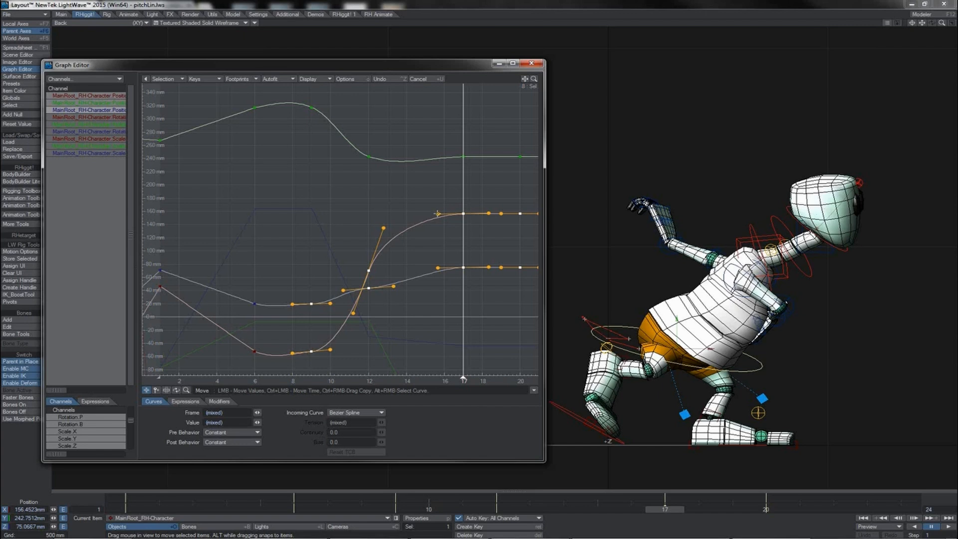
{"action": "left_click_drag", "start_coordinate": [437, 214], "coordinate": [388, 207]}
{"action": "left_click", "coordinate": [462, 213]}
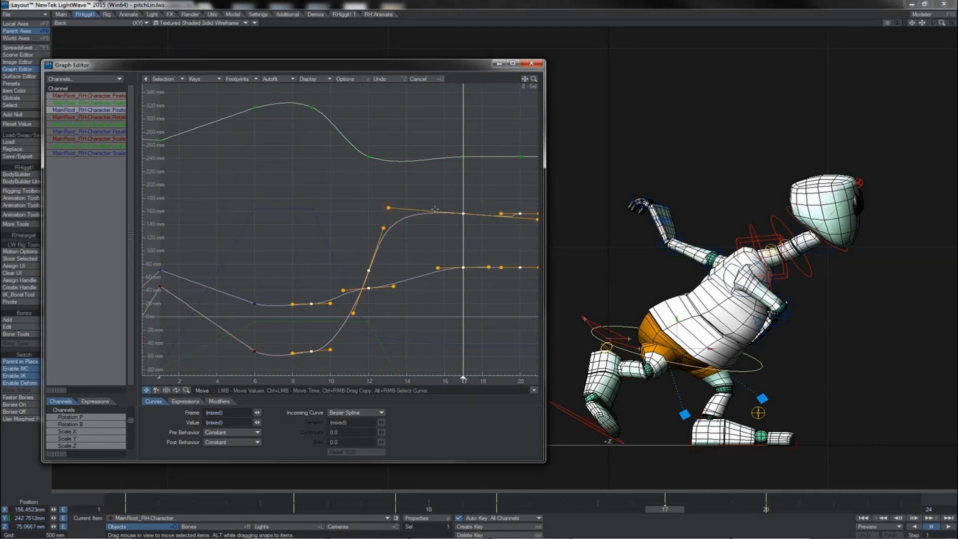
{"action": "left_click_drag", "start_coordinate": [388, 207], "coordinate": [383, 208]}
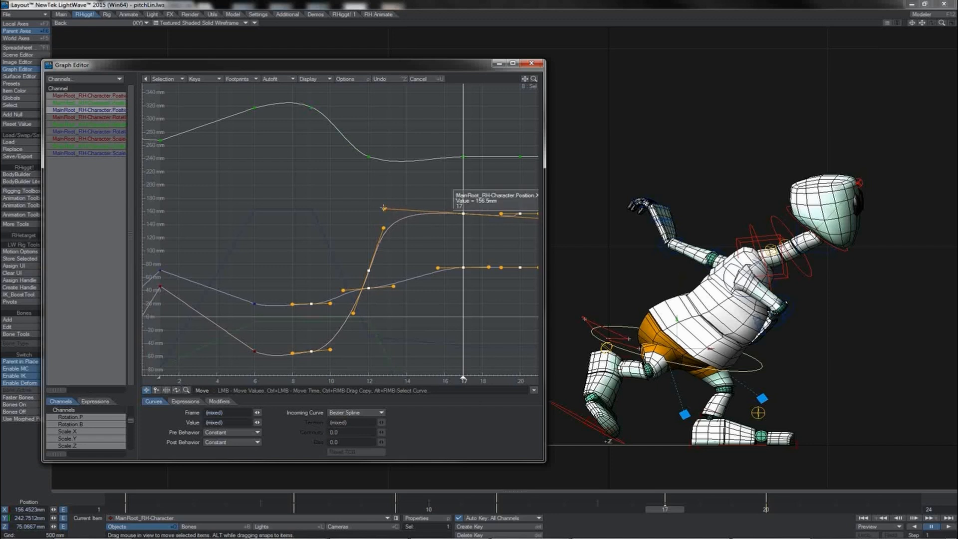
Shorten and level the X curve's outgoing handle at frame 17, raise the Z curve's handle at frame 12, and play the animation
{"action": "left_click_drag", "start_coordinate": [524, 79], "coordinate": [497, 74]}
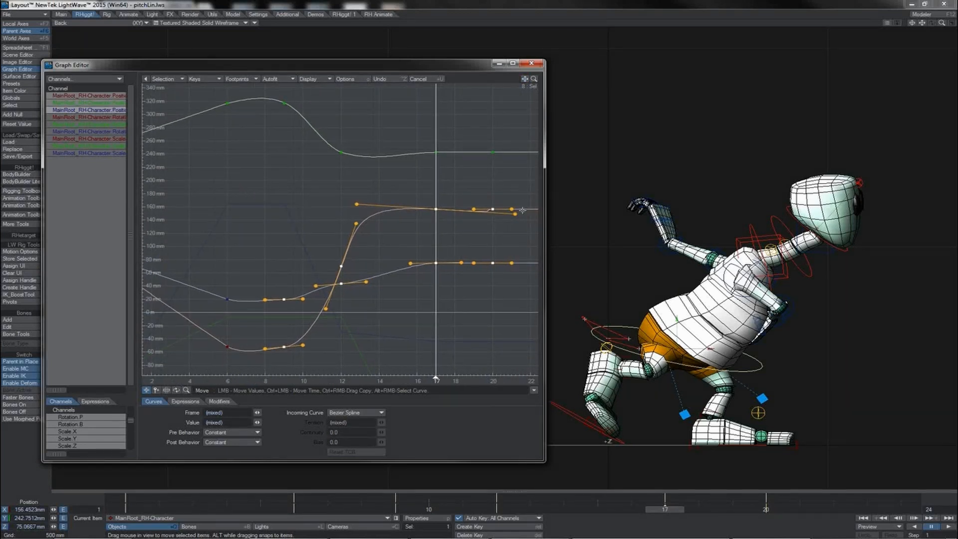
{"action": "left_click_drag", "start_coordinate": [514, 213], "coordinate": [451, 210]}
{"action": "left_click_drag", "start_coordinate": [366, 282], "coordinate": [367, 271]}
{"action": "left_click", "coordinate": [948, 526]}
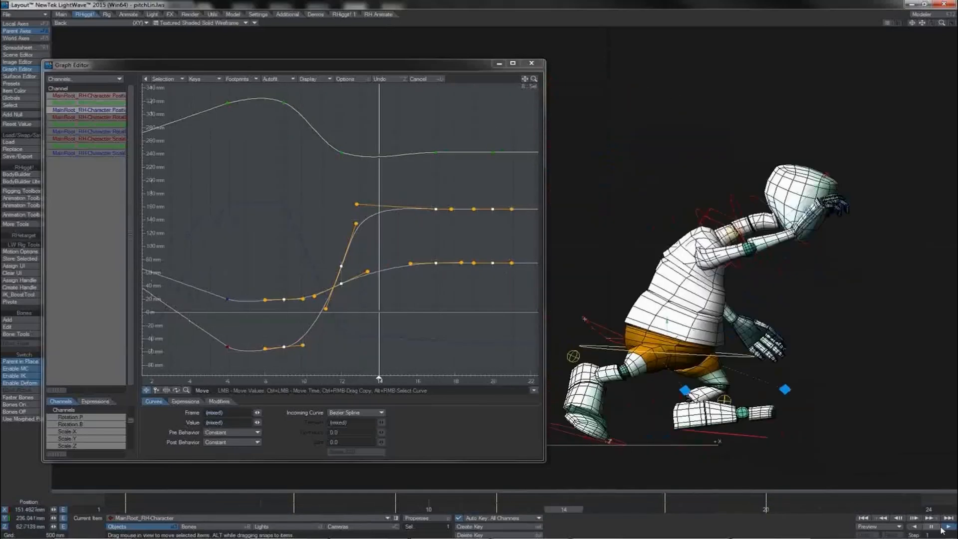
Shift the position keys at frames 17 and 20 one frame earlier, shorten the X curve's incoming handle, and replay the animation
{"action": "left_click", "coordinate": [432, 298]}
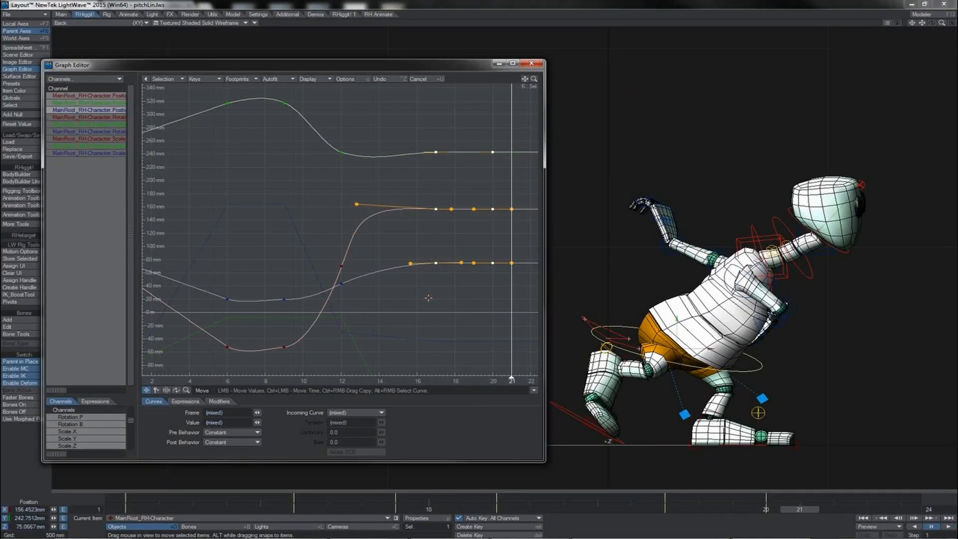
{"action": "left_click_drag", "start_coordinate": [424, 297], "coordinate": [409, 297], "text": "ctrl"}
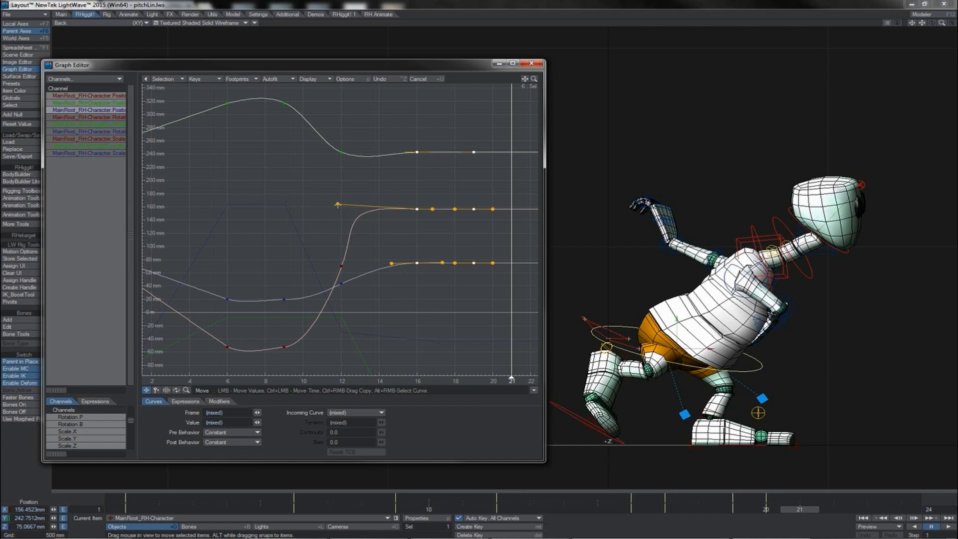
{"action": "left_click_drag", "start_coordinate": [337, 203], "coordinate": [366, 208]}
{"action": "left_click_drag", "start_coordinate": [799, 509], "coordinate": [428, 509]}
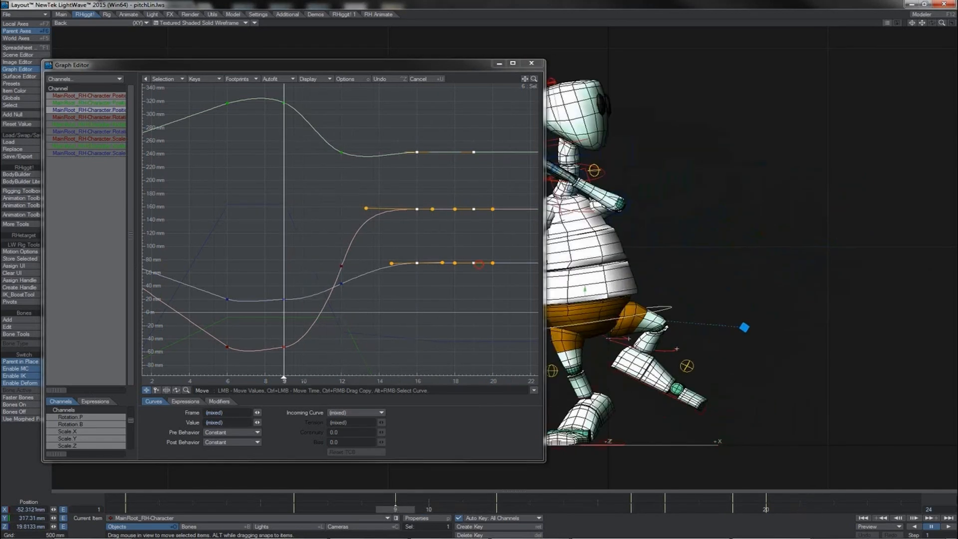
{"action": "left_click", "coordinate": [948, 527]}
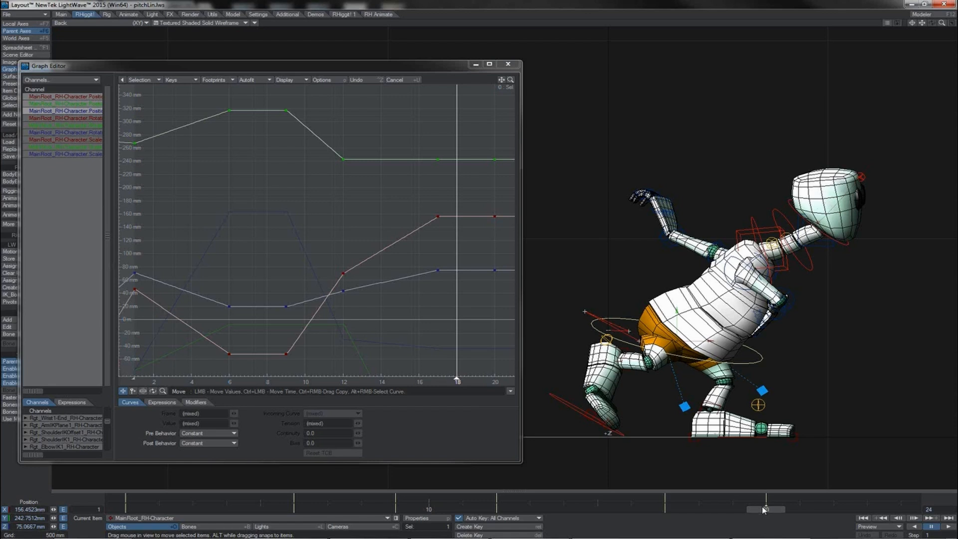
Try moving the main root forward at frame 15 to about 137 mm in X, checking the pose in the Perspective view
{"action": "left_click_drag", "start_coordinate": [481, 267], "coordinate": [438, 267]}
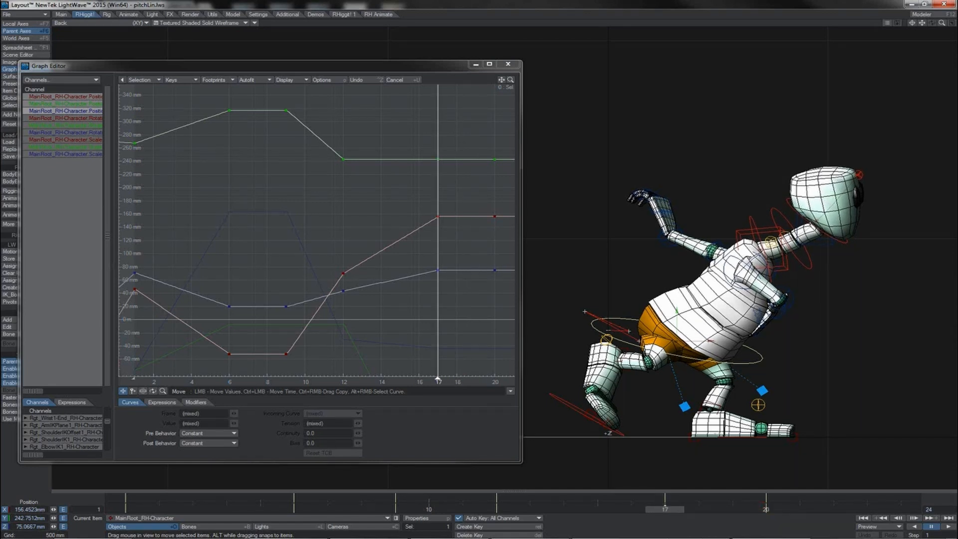
{"action": "left_click_drag", "start_coordinate": [664, 508], "coordinate": [597, 509]}
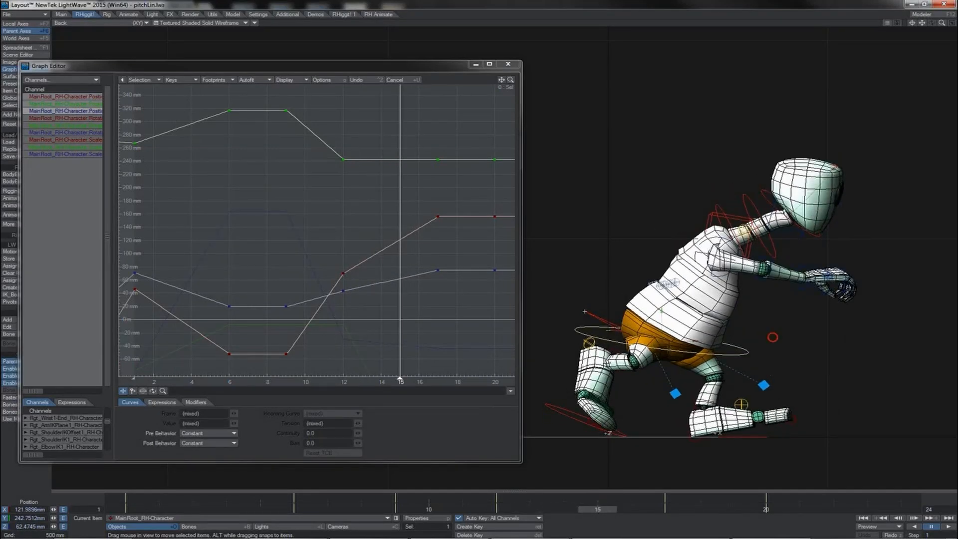
{"action": "left_click_drag", "start_coordinate": [773, 336], "coordinate": [767, 340]}
{"action": "left_click_drag", "start_coordinate": [660, 335], "coordinate": [667, 339]}
{"action": "key", "text": "4"}
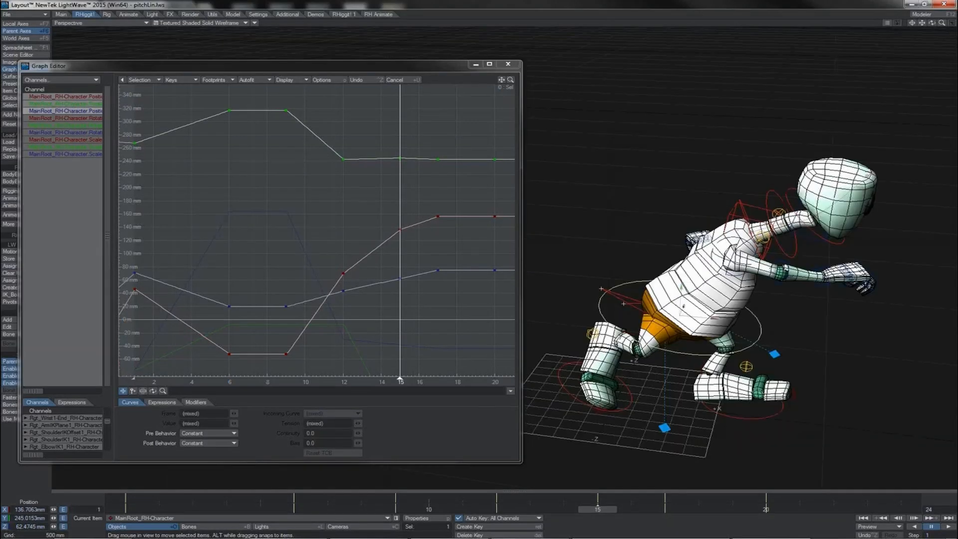
{"action": "key", "text": "1"}
Examine the character's throwing pose frame by frame between frames 12 and 16
{"action": "key", "text": "Left"}
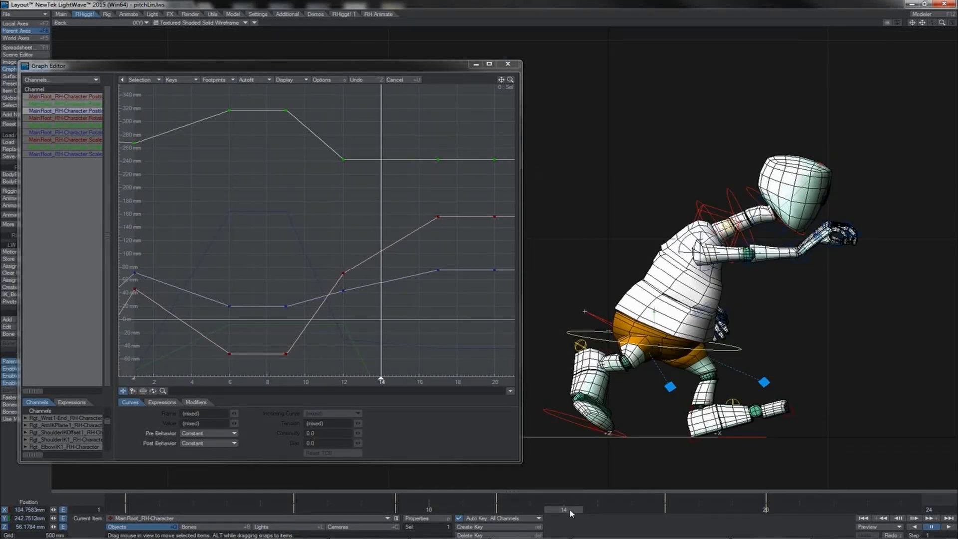
{"action": "left_click_drag", "start_coordinate": [571, 513], "coordinate": [532, 513]}
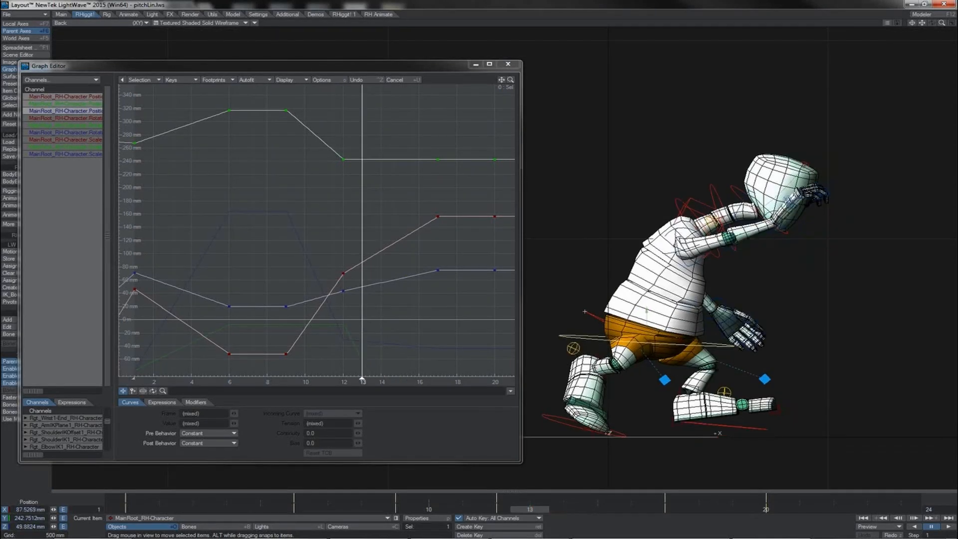
{"action": "key", "text": "Left"}
{"action": "key", "text": "Right"}
{"action": "key", "text": "Right"}
{"action": "key", "text": "Right"}
{"action": "key", "text": "Right"}
{"action": "key", "text": "Right"}
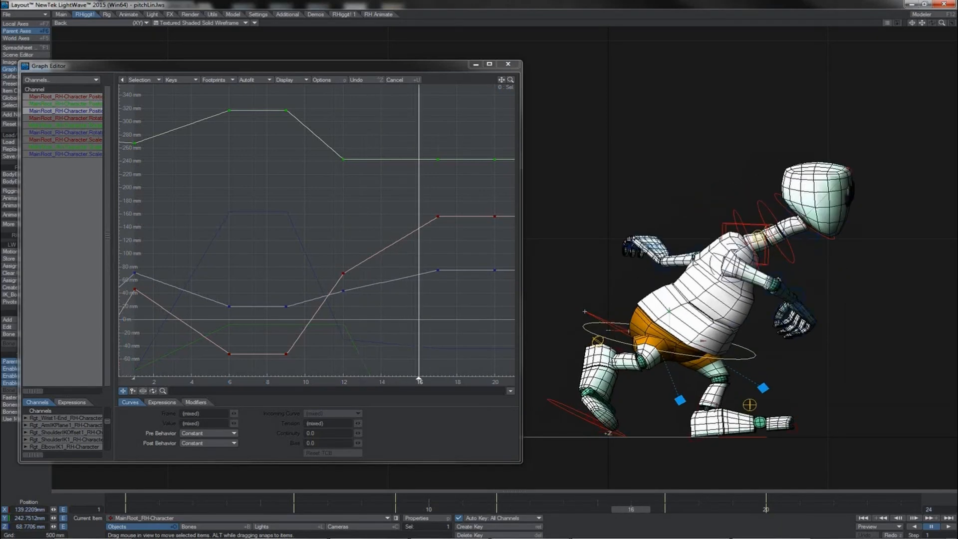
{"action": "key", "text": "Left"}
{"action": "key", "text": "Left"}
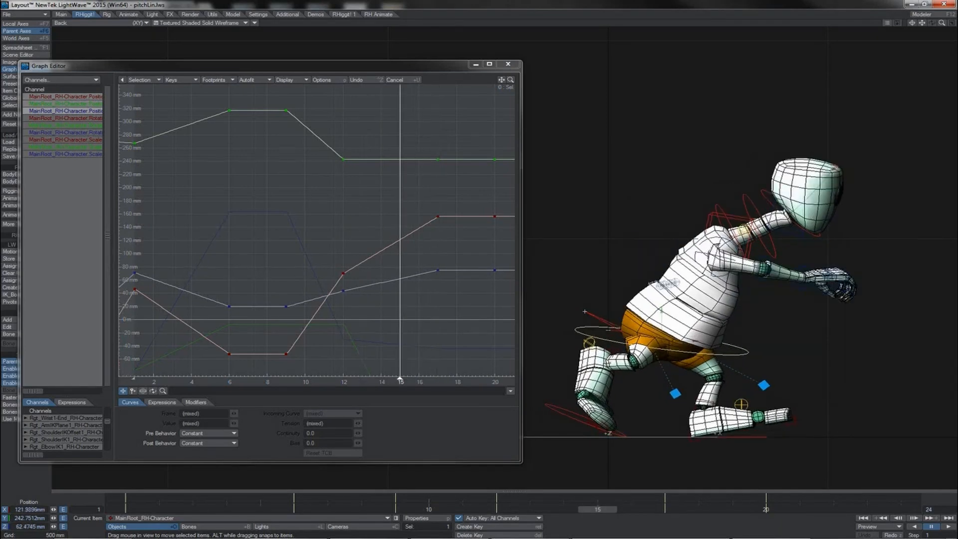
{"action": "key", "text": "Left"}
{"action": "key", "text": "Left"}
{"action": "key", "text": "Right"}
{"action": "key", "text": "Right"}
{"action": "key", "text": "Right"}
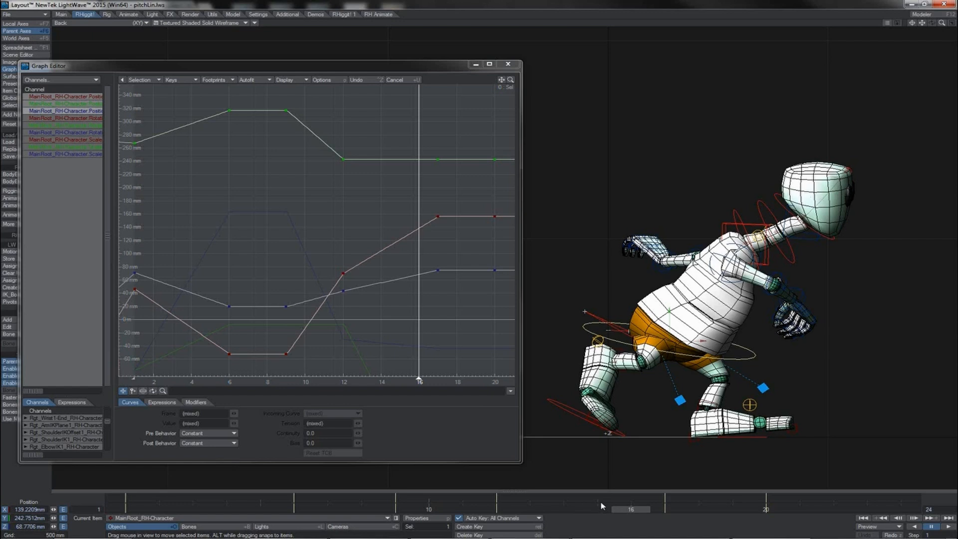
Move the main root forward at frame 14 to key its X position at about 140 mm, and play back the motion
{"action": "left_click", "coordinate": [630, 498]}
{"action": "left_click_drag", "start_coordinate": [597, 498], "coordinate": [564, 498]}
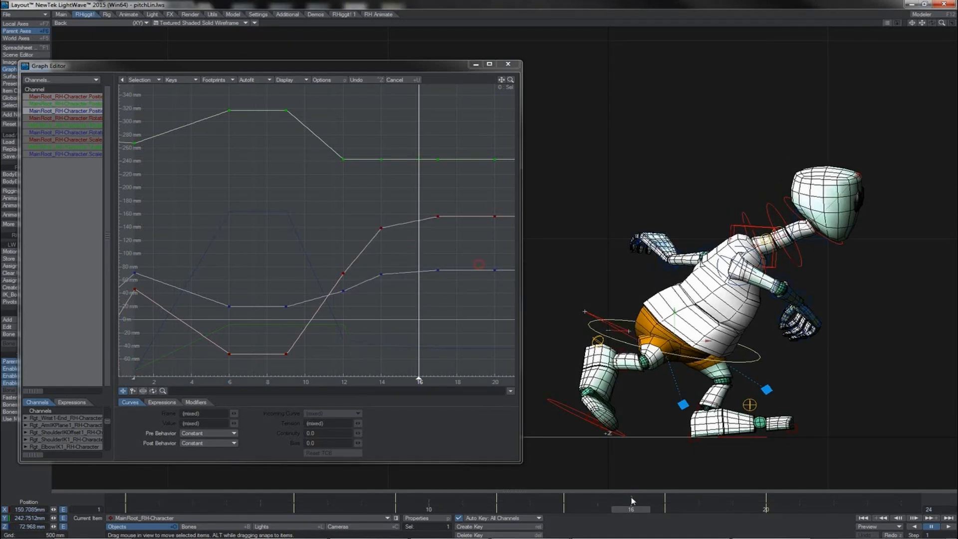
{"action": "left_click_drag", "start_coordinate": [631, 509], "coordinate": [461, 509]}
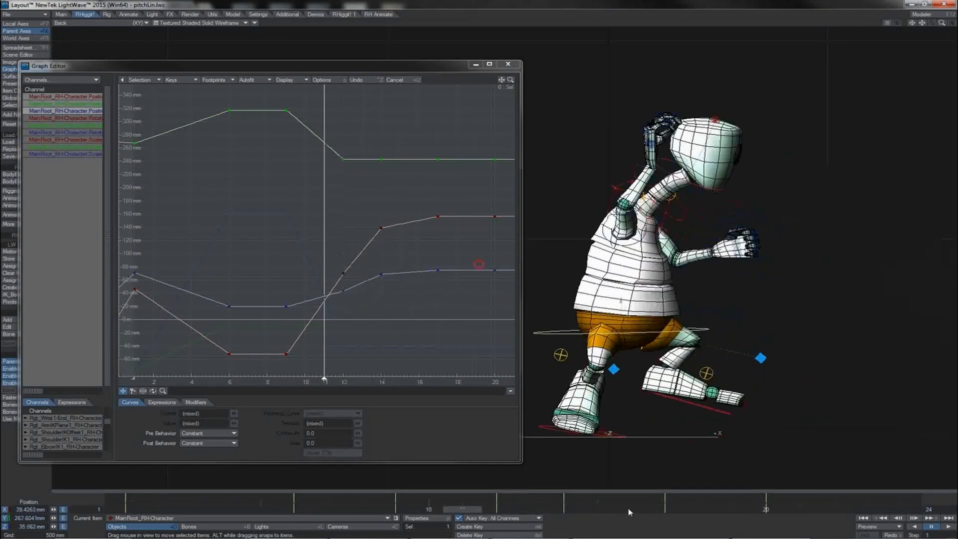
{"action": "left_click", "coordinate": [945, 528]}
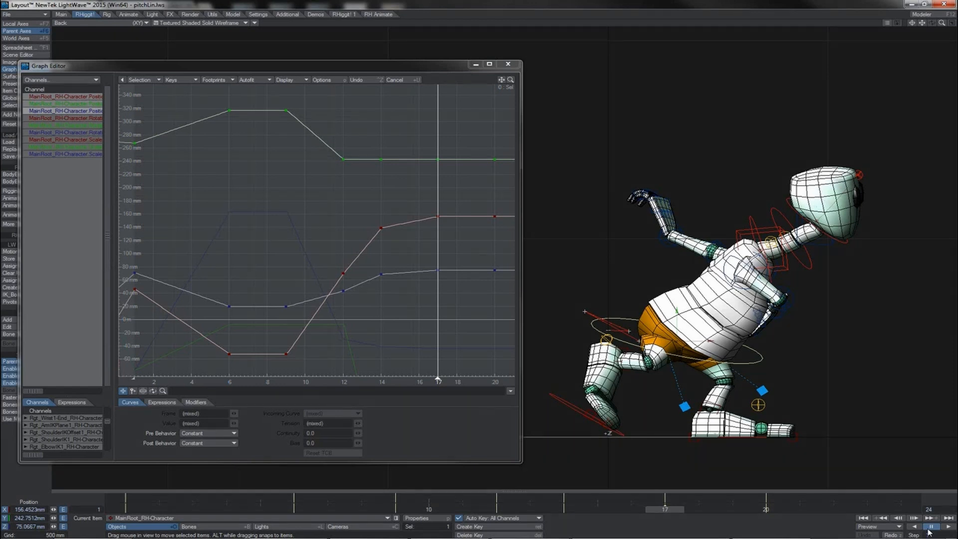
Select the three right arm controls and copy their frame 12 pose to a new key at frame 11
{"action": "left_click_drag", "start_coordinate": [677, 511], "coordinate": [610, 511]}
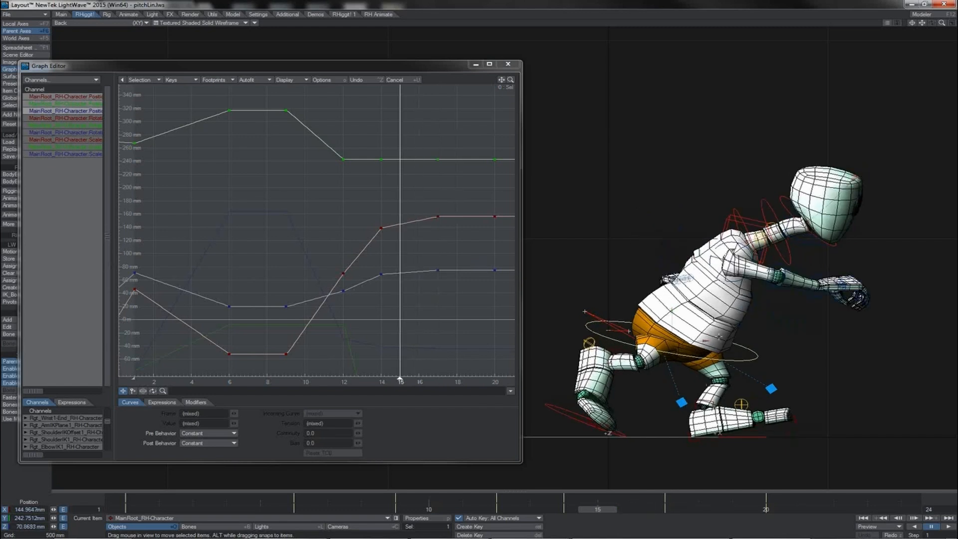
{"action": "left_click", "coordinate": [734, 280]}
{"action": "left_click", "coordinate": [773, 287], "text": "shift"}
{"action": "left_click", "coordinate": [815, 296], "text": "shift"}
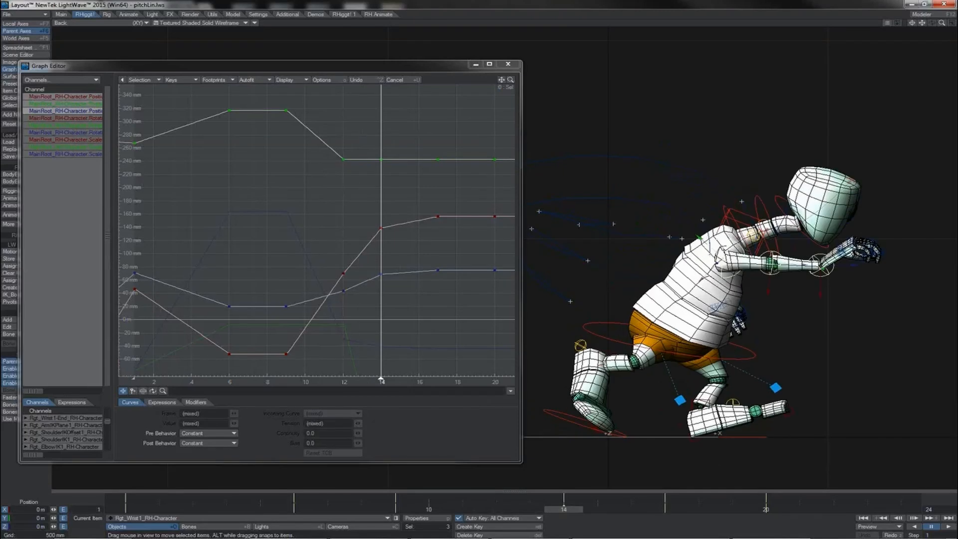
{"action": "left_click_drag", "start_coordinate": [564, 509], "coordinate": [496, 509]}
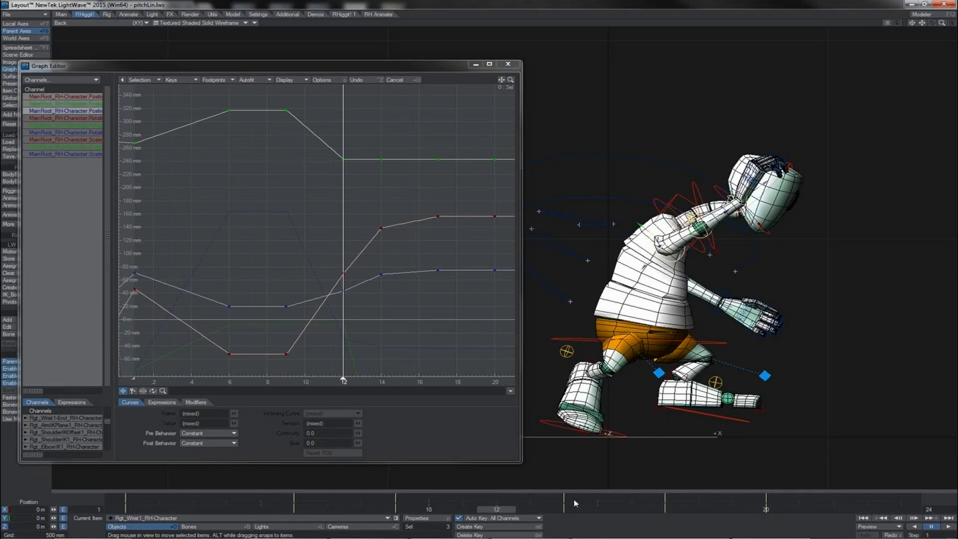
{"action": "key", "text": "Return"}
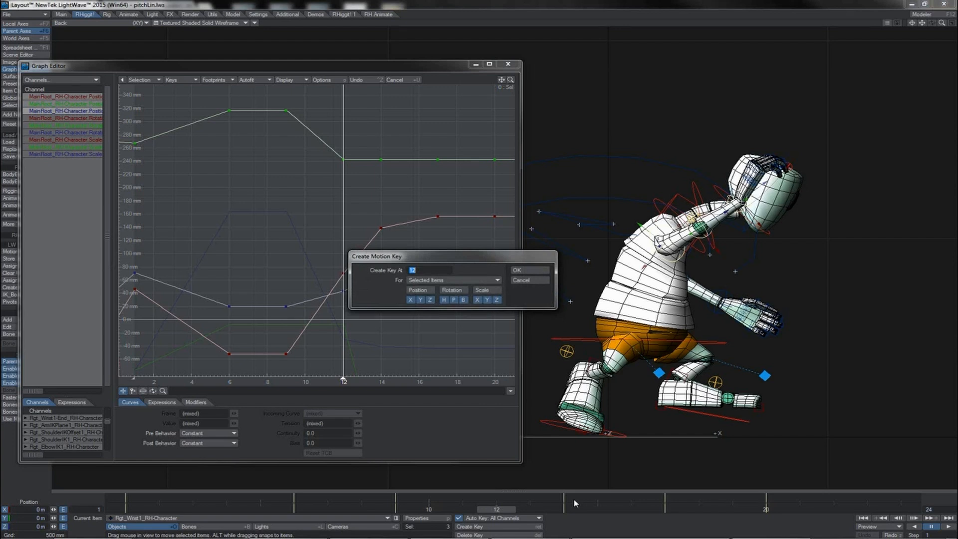
{"action": "type", "text": "11"}
{"action": "key", "text": "Return"}
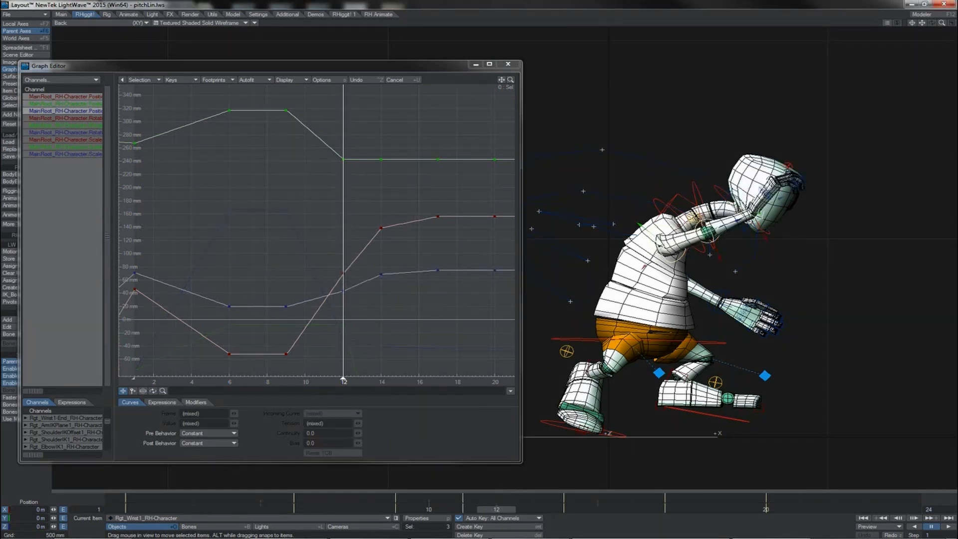
Review the throwing arm's motion frame by frame around the key at frame 11
{"action": "key", "text": "Left"}
{"action": "key", "text": "Left"}
{"action": "key", "text": "Left"}
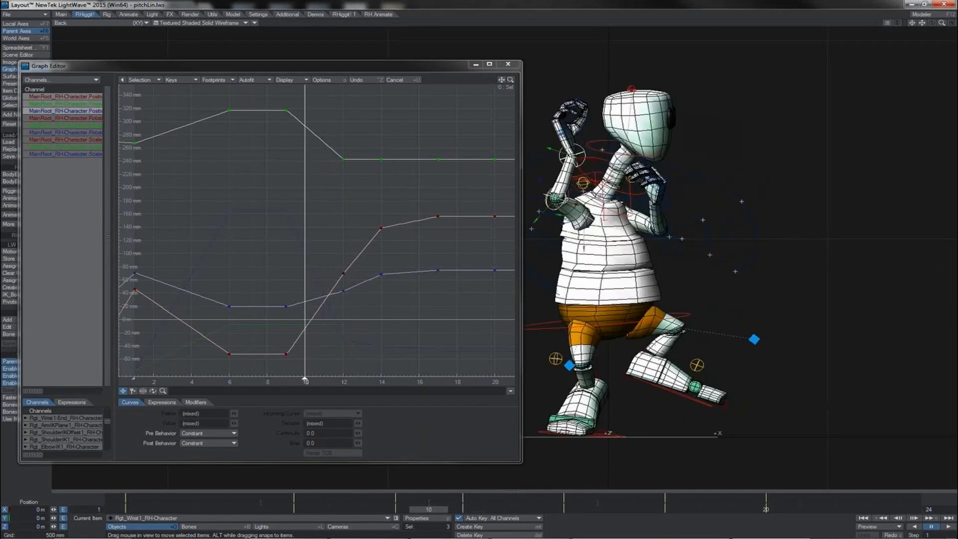
{"action": "key", "text": "Right"}
{"action": "key", "text": "Right"}
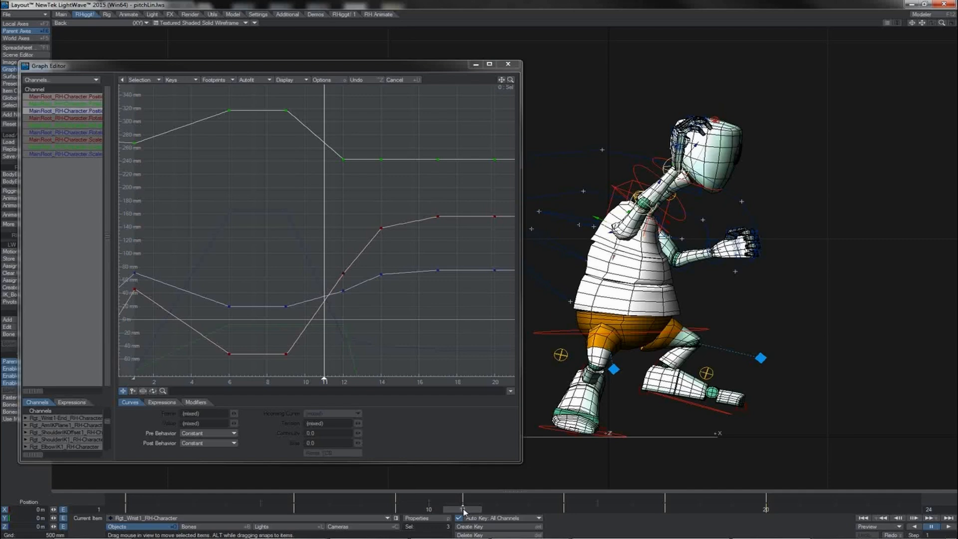
{"action": "mouse_move", "coordinate": [463, 511]}
{"action": "left_mouse_down"}
{"action": "mouse_move", "coordinate": [429, 511]}
{"action": "mouse_move", "coordinate": [564, 511]}
{"action": "mouse_move", "coordinate": [395, 511]}
{"action": "mouse_move", "coordinate": [630, 511]}
{"action": "mouse_move", "coordinate": [395, 512]}
{"action": "mouse_move", "coordinate": [564, 512]}
{"action": "mouse_move", "coordinate": [395, 511]}
{"action": "mouse_move", "coordinate": [463, 512]}
{"action": "left_mouse_up"}
{"action": "key", "text": "shift+Left"}
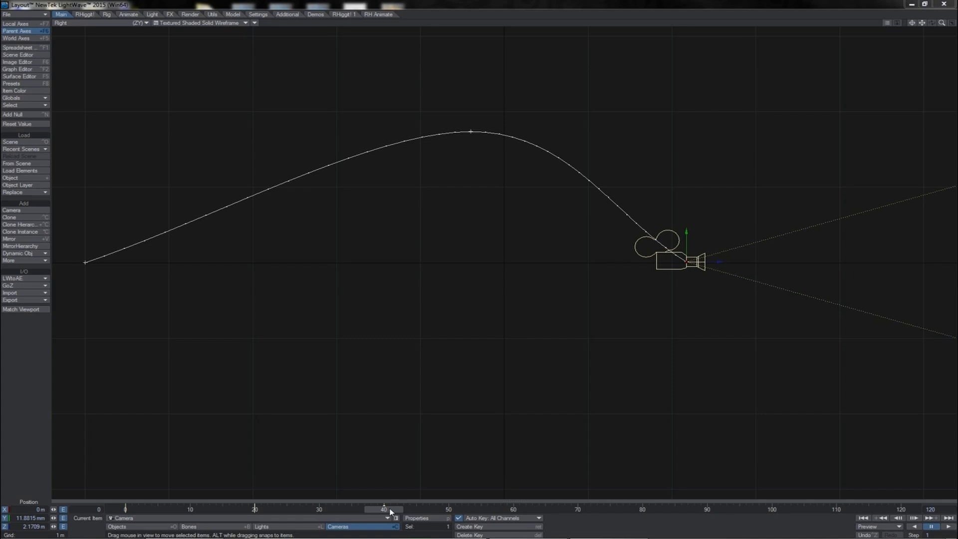
Go to frame 13 and show the camera's Position X, Y and Z curves in the Graph Editor, placed below the motion path
{"action": "left_click_drag", "start_coordinate": [391, 510], "coordinate": [209, 510]}
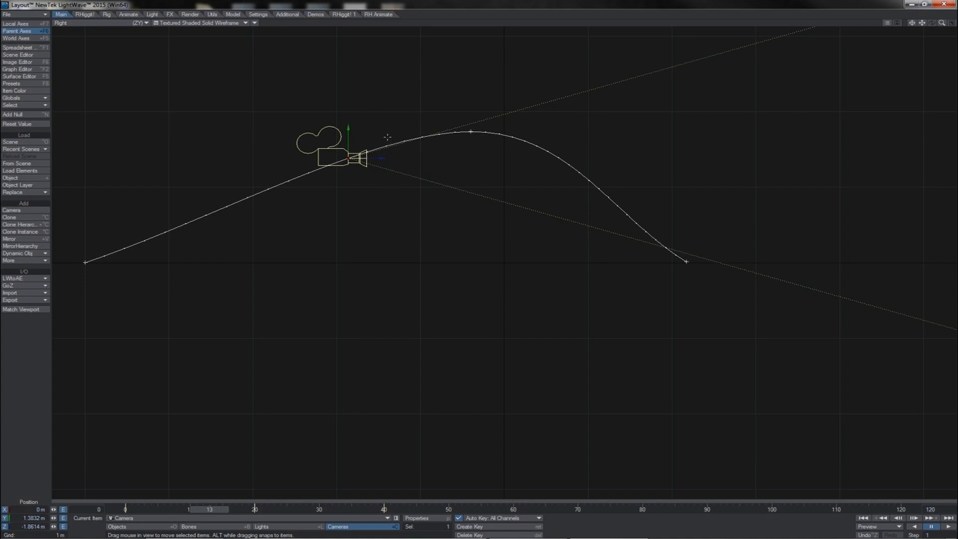
{"action": "key", "text": "ctrl+F2"}
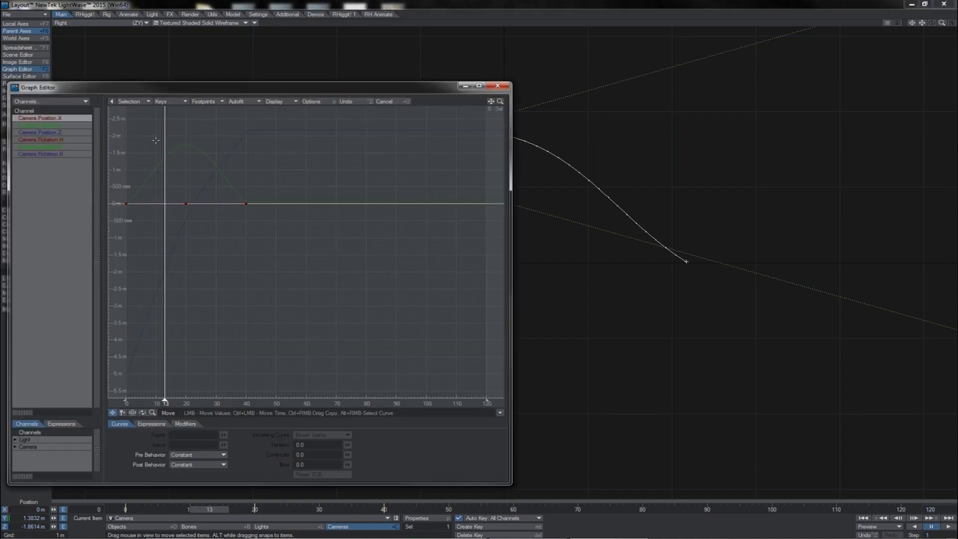
{"action": "left_click", "coordinate": [63, 125], "text": "shift"}
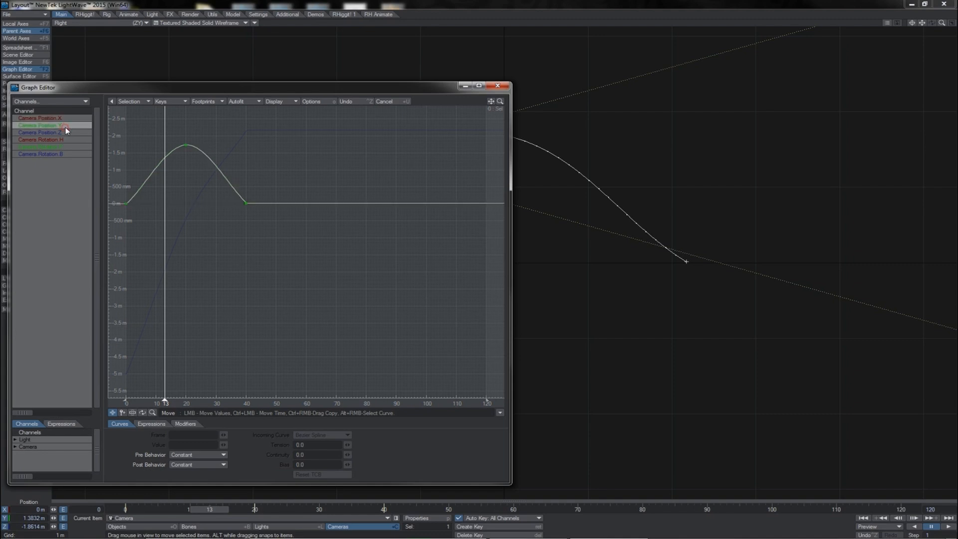
{"action": "left_click", "coordinate": [65, 132], "text": "shift"}
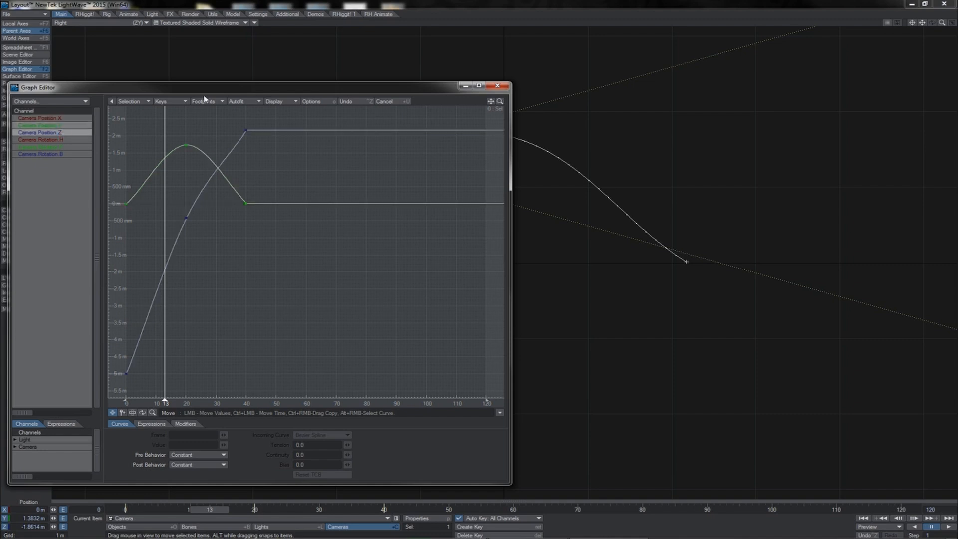
{"action": "left_click", "coordinate": [258, 80]}
{"action": "left_click_drag", "start_coordinate": [258, 82], "coordinate": [265, 285]}
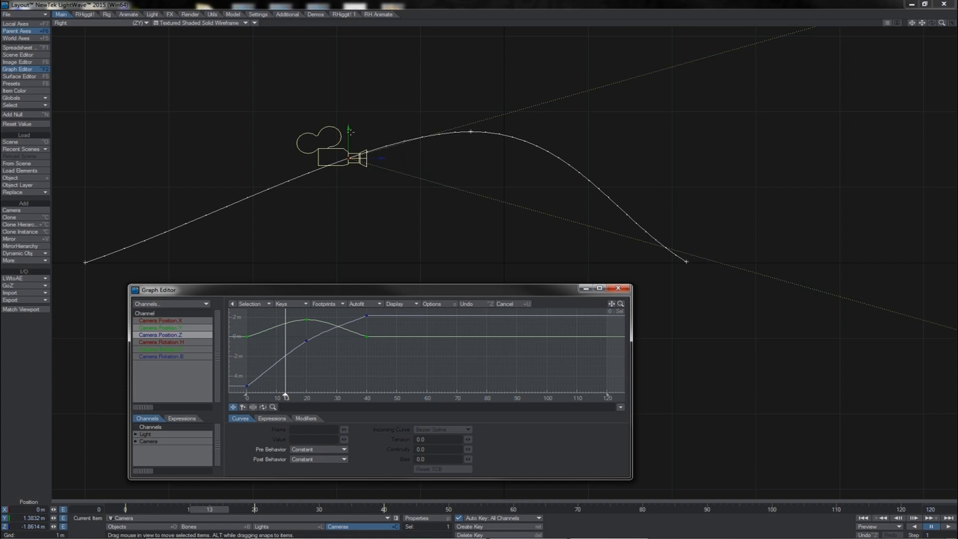
Try raising the camera at frame 13 to about 1.51 m in Y, and inspect which channels receive a key
{"action": "left_click_drag", "start_coordinate": [349, 133], "coordinate": [349, 122]}
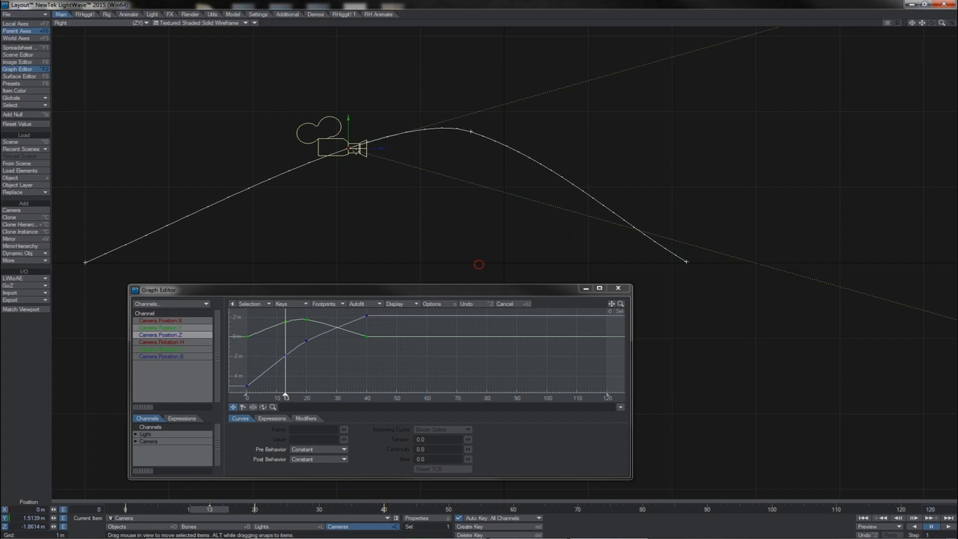
{"action": "left_click", "coordinate": [290, 347]}
{"action": "right_click_drag", "start_coordinate": [291, 347], "coordinate": [276, 369]}
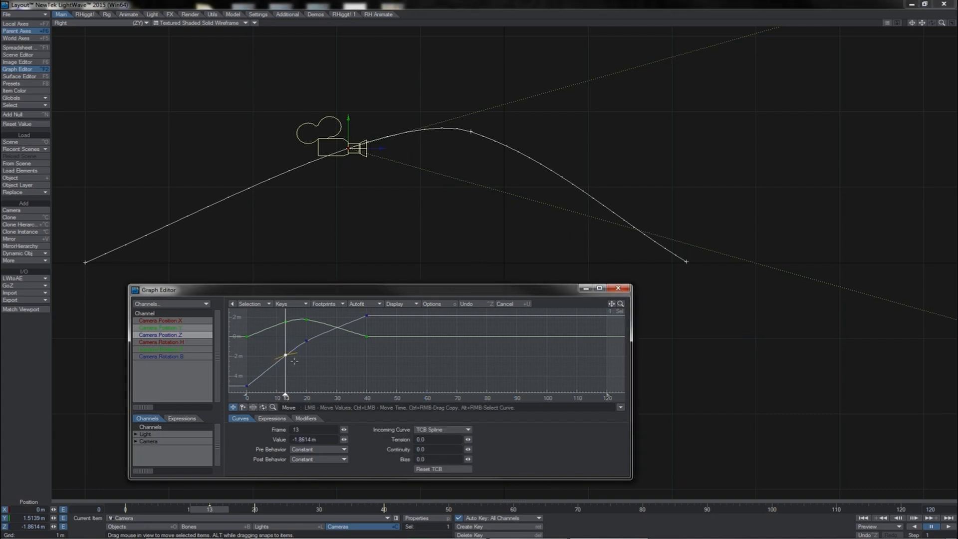
{"action": "right_click_drag", "start_coordinate": [315, 333], "coordinate": [275, 370]}
{"action": "left_click", "coordinate": [306, 341]}
{"action": "left_click", "coordinate": [278, 363]}
{"action": "left_click", "coordinate": [281, 367]}
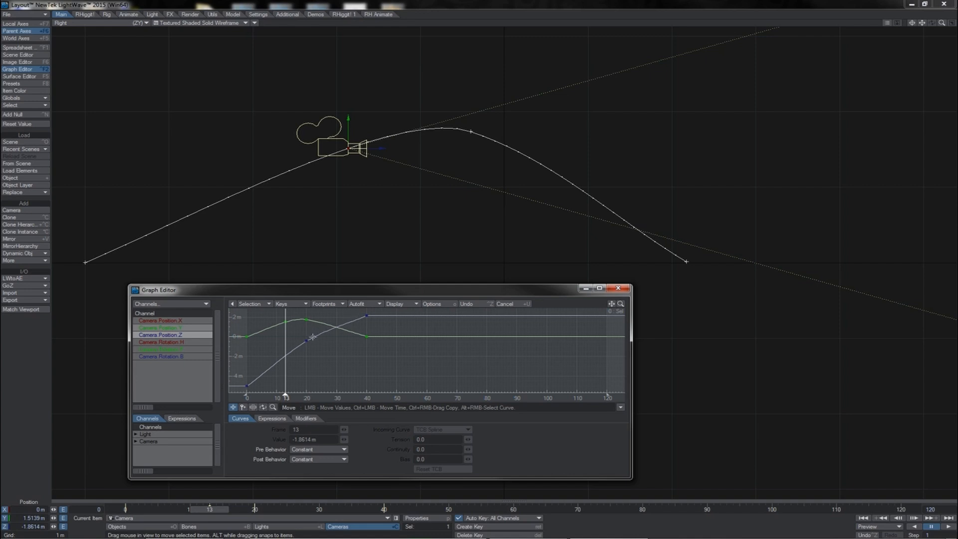
{"action": "left_click", "coordinate": [190, 320]}
{"action": "left_click", "coordinate": [183, 342]}
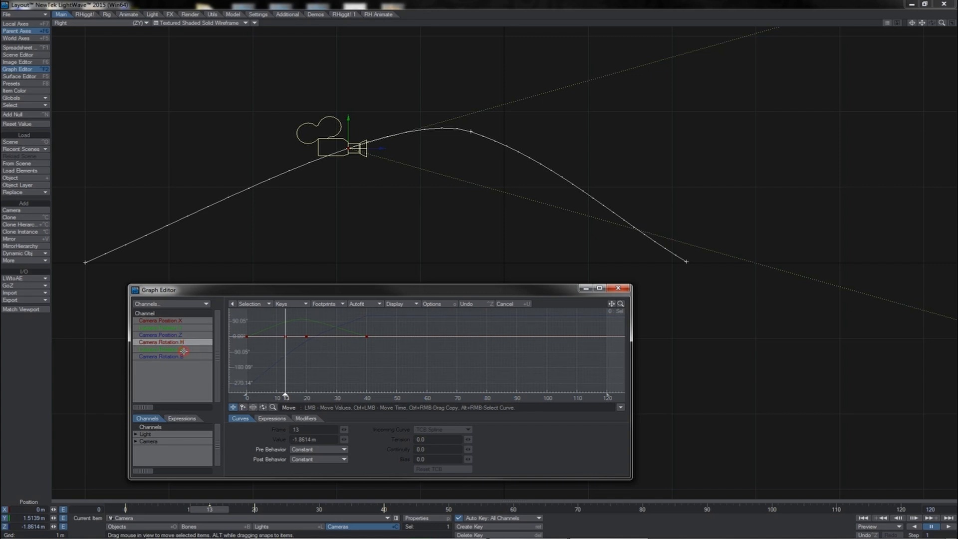
Try adding a key at frame 13, at about 1.5 m, to only the camera's Position Y curve, and close the Graph Editor
{"action": "left_click", "coordinate": [184, 327]}
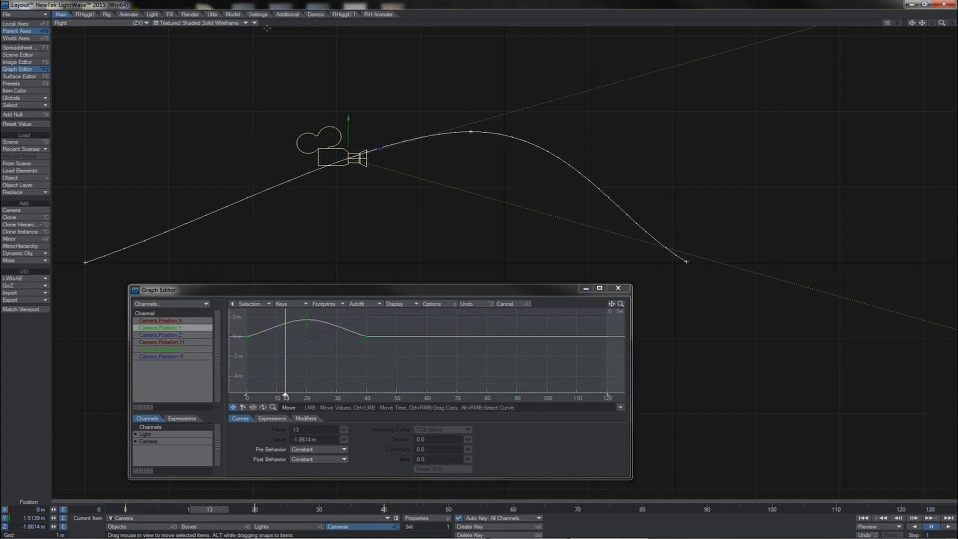
{"action": "left_click", "coordinate": [183, 335], "text": "shift"}
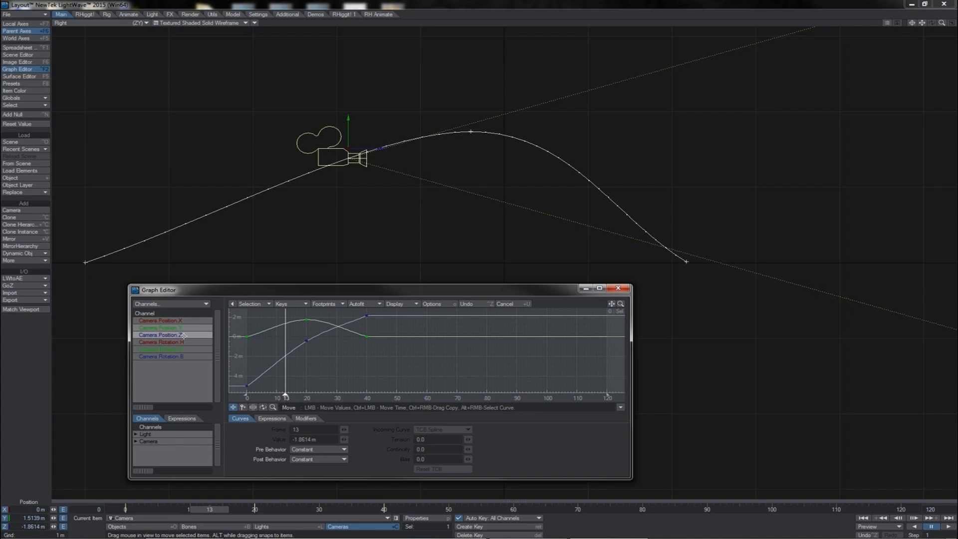
{"action": "left_click", "coordinate": [186, 327]}
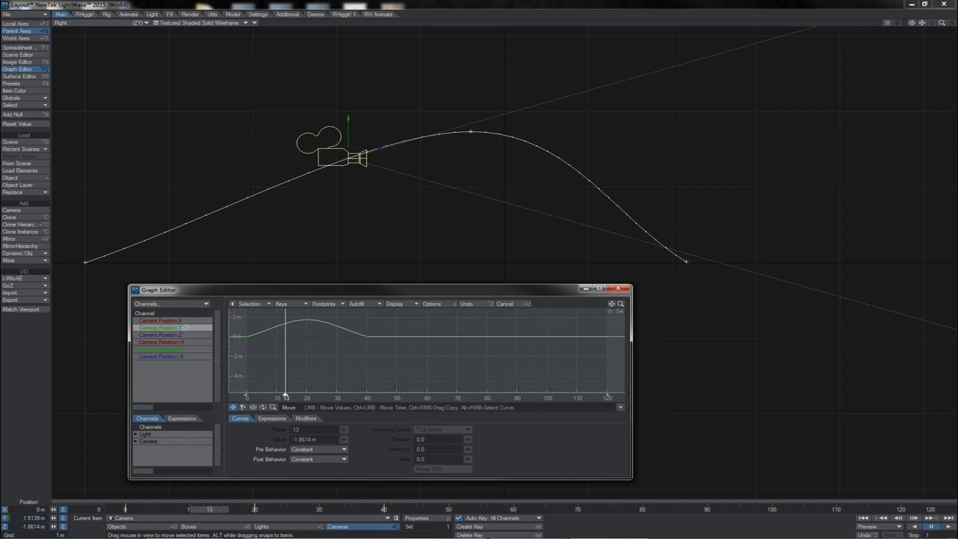
{"action": "left_click", "coordinate": [243, 407]}
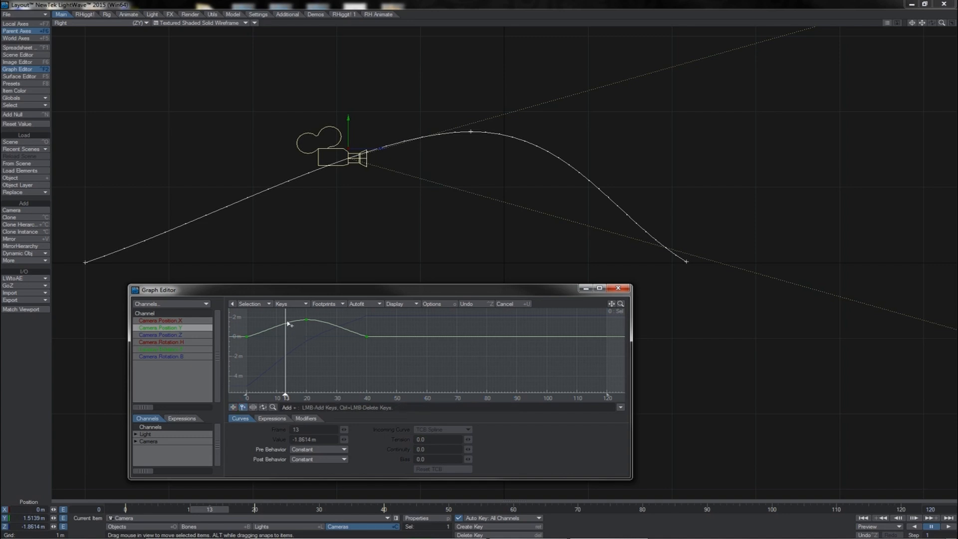
{"action": "left_click_drag", "start_coordinate": [287, 323], "coordinate": [285, 324]}
{"action": "key", "text": "ctrl+F2"}
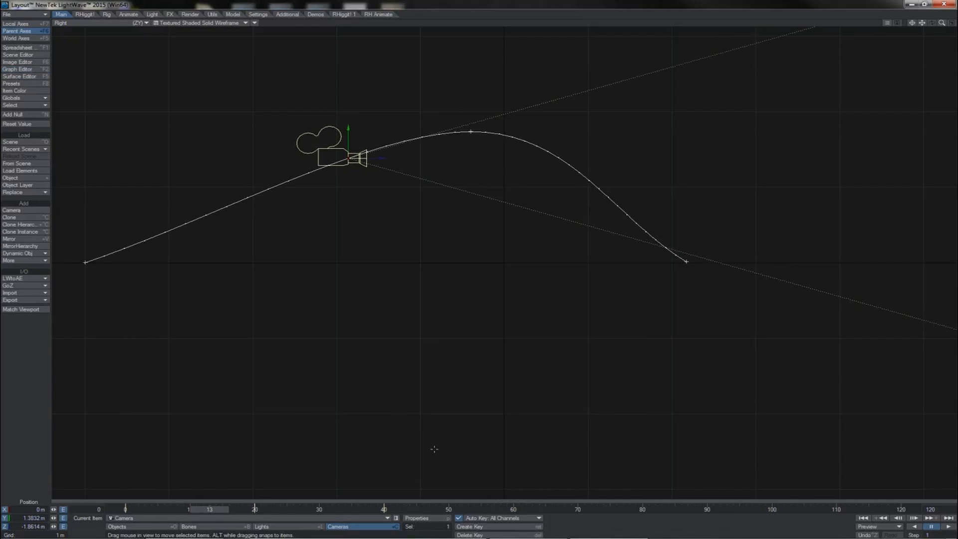
Set Auto Key to Modified and raise the camera at frame 13 to about 1.59 m in Y, checking its channel curves
{"action": "left_click", "coordinate": [521, 516]}
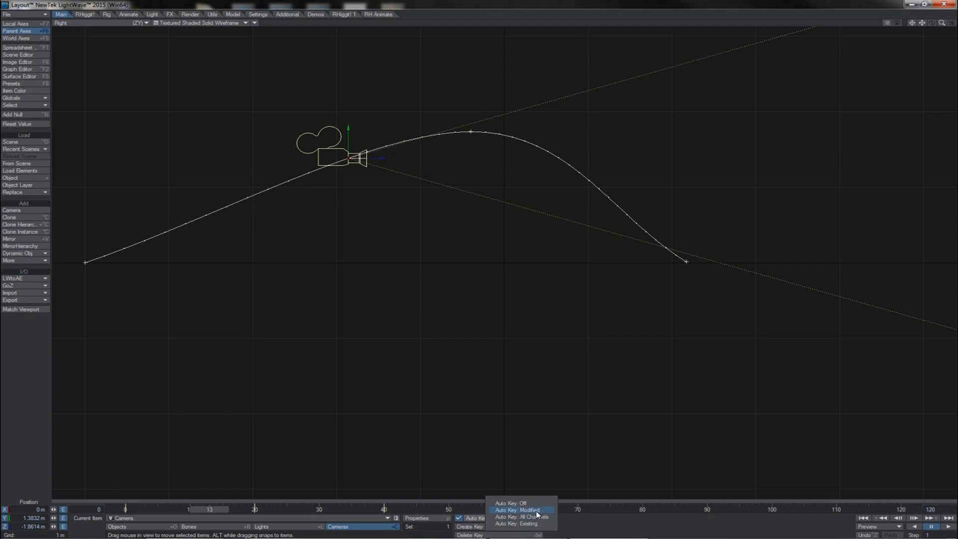
{"action": "left_click", "coordinate": [536, 510]}
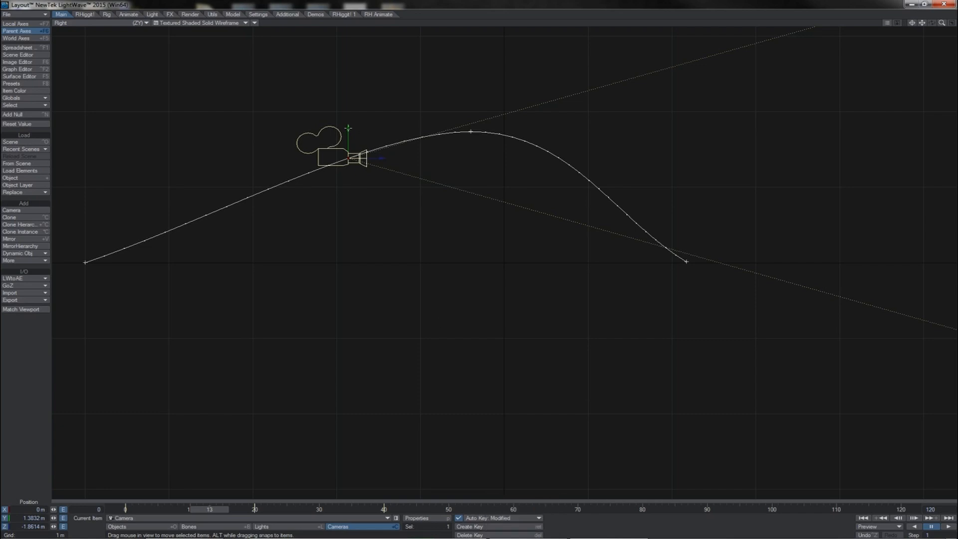
{"action": "left_click_drag", "start_coordinate": [348, 129], "coordinate": [348, 112]}
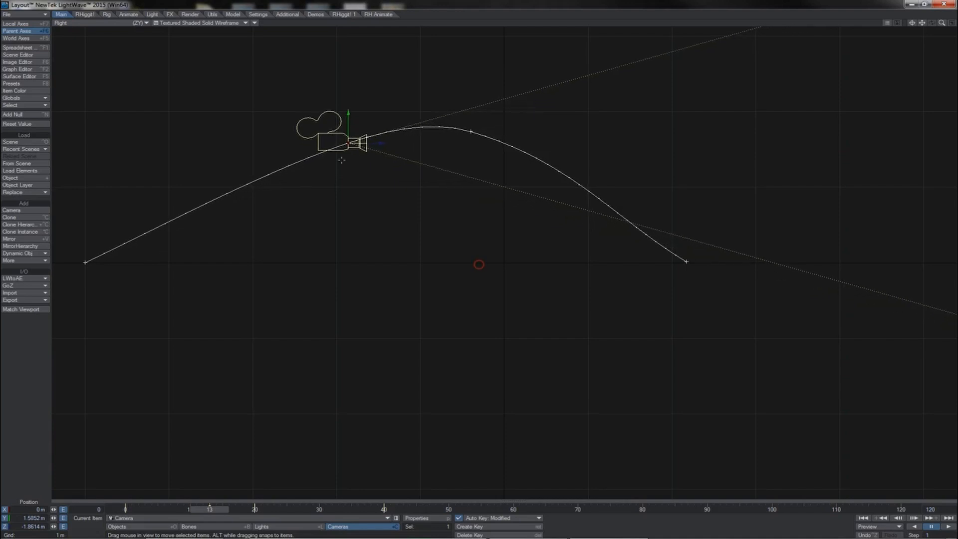
{"action": "key", "text": "ctrl+F2"}
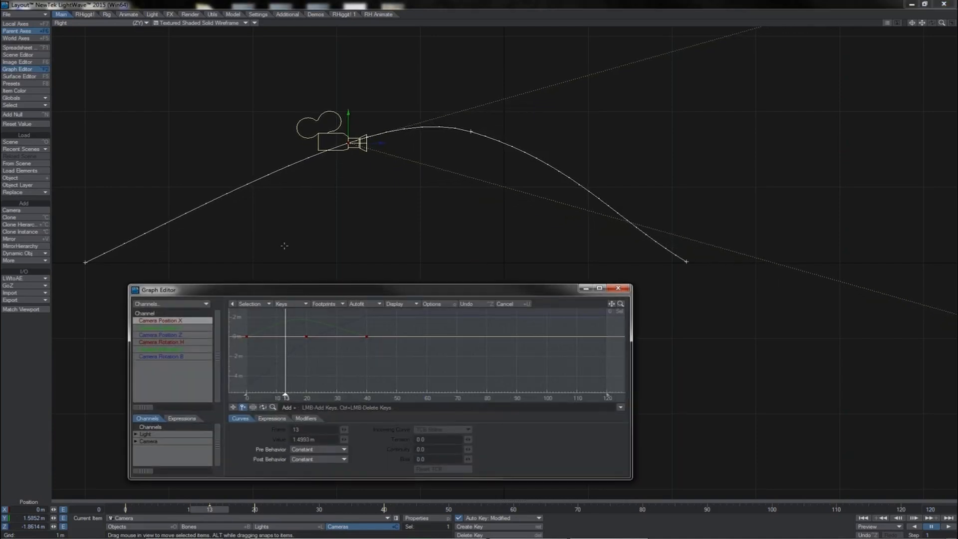
{"action": "left_click", "coordinate": [175, 337]}
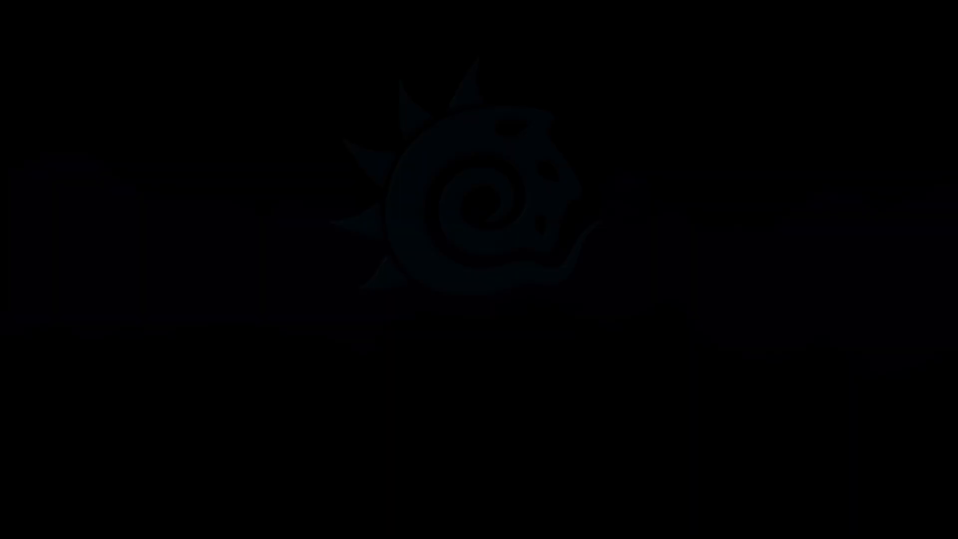